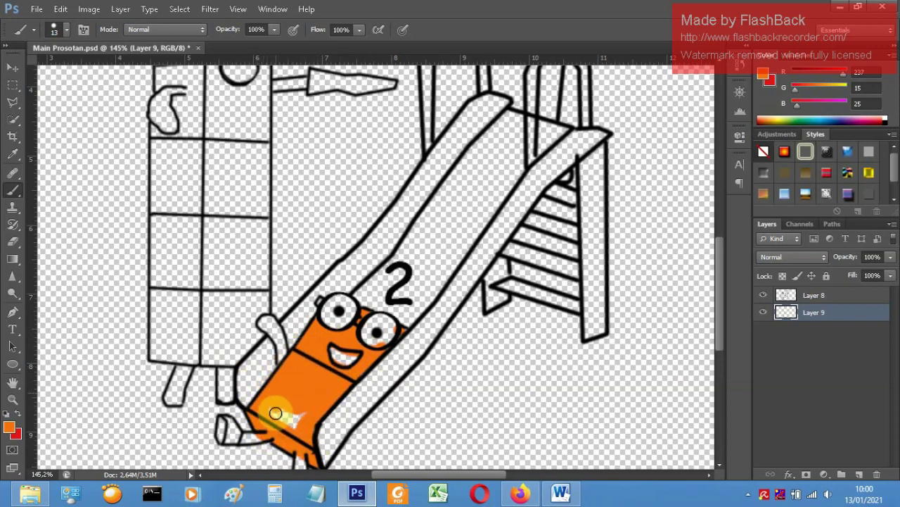
Paint the number 2 character's glasses, raised arm and legs magenta with the Brush on Layer 9
click(8, 426)
click(664, 297)
click(793, 274)
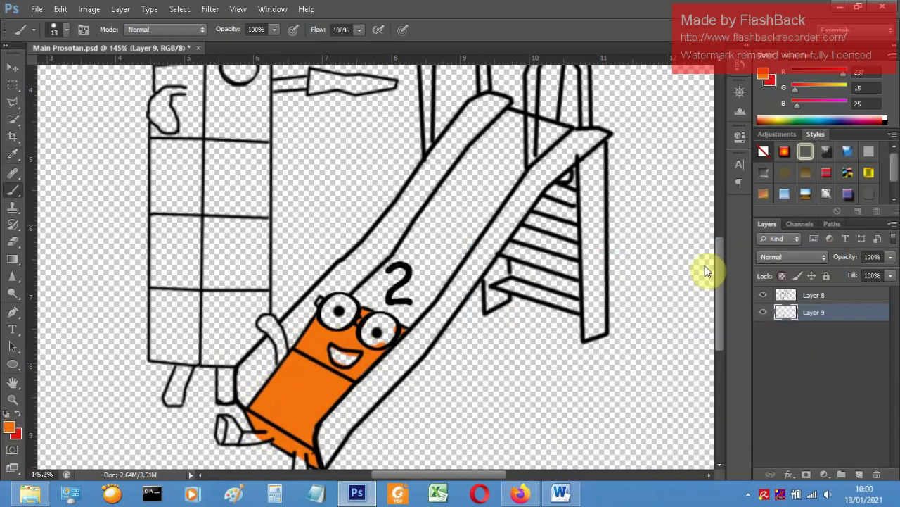
mouse_move(348, 300)
mouse_down()
mouse_move(338, 302)
mouse_move(386, 342)
mouse_move(373, 322)
mouse_up()
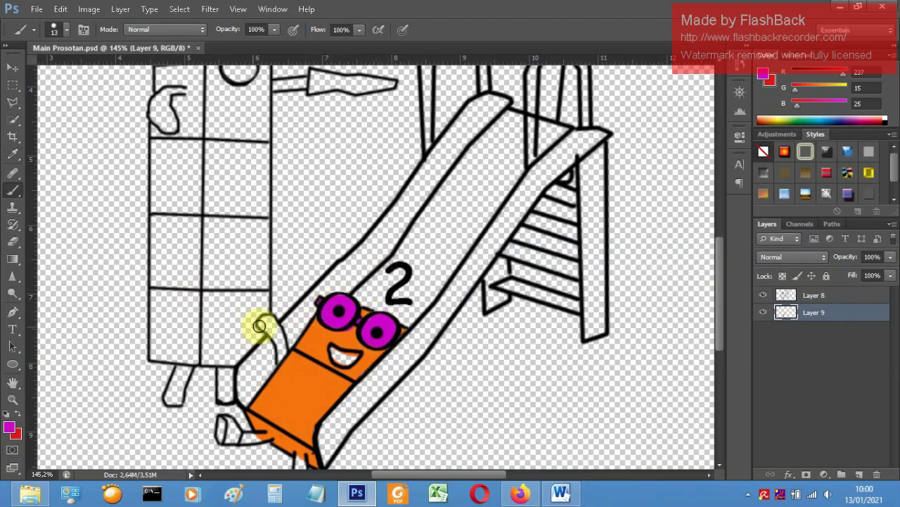
drag(274, 331, 282, 358)
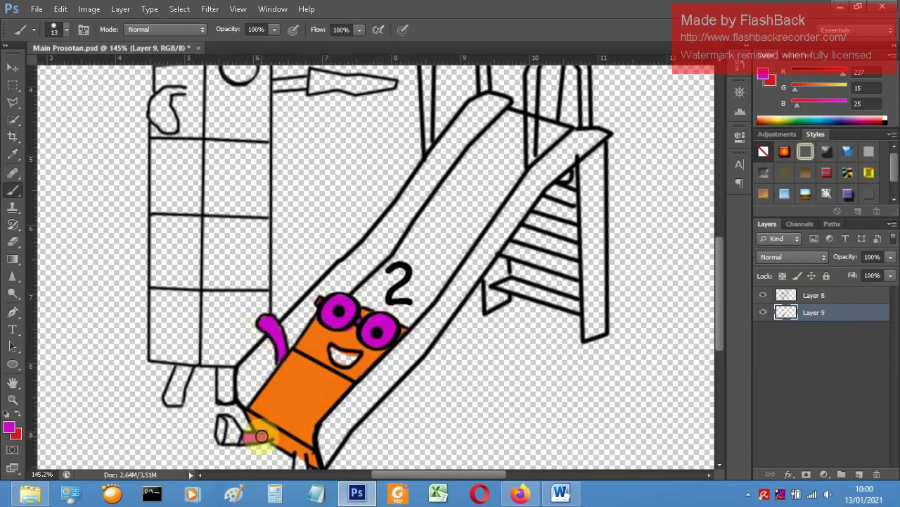
scroll(246, 439, down, 3)
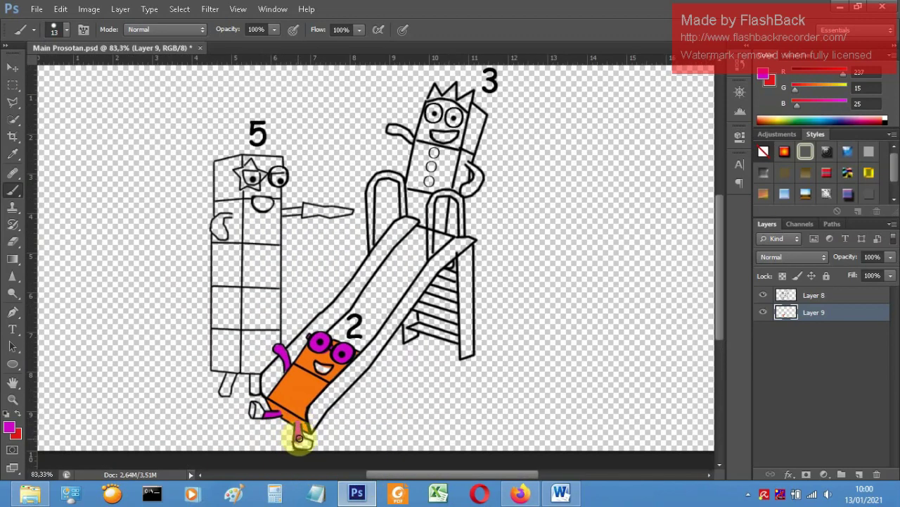
Change the foreground color to orange and paint both shoes of the number 2 character
click(9, 427)
click(664, 440)
click(792, 273)
drag(258, 412, 259, 406)
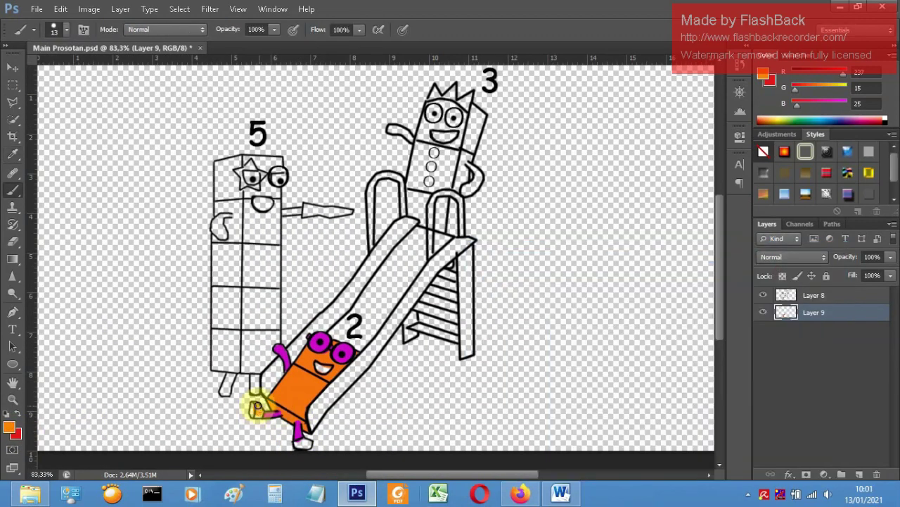
scroll(10, 427, up, 2)
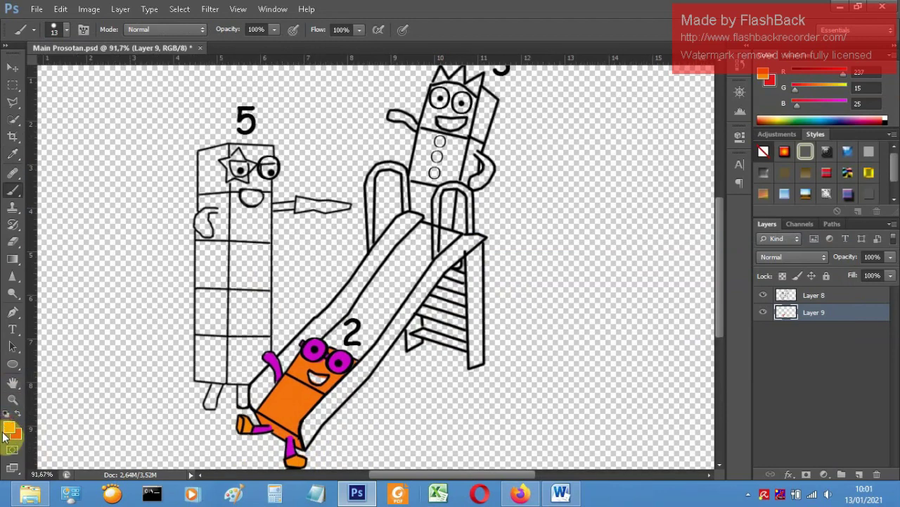
Change the foreground color to magenta and fill the number 2 character's open mouth
click(9, 427)
click(664, 309)
click(792, 274)
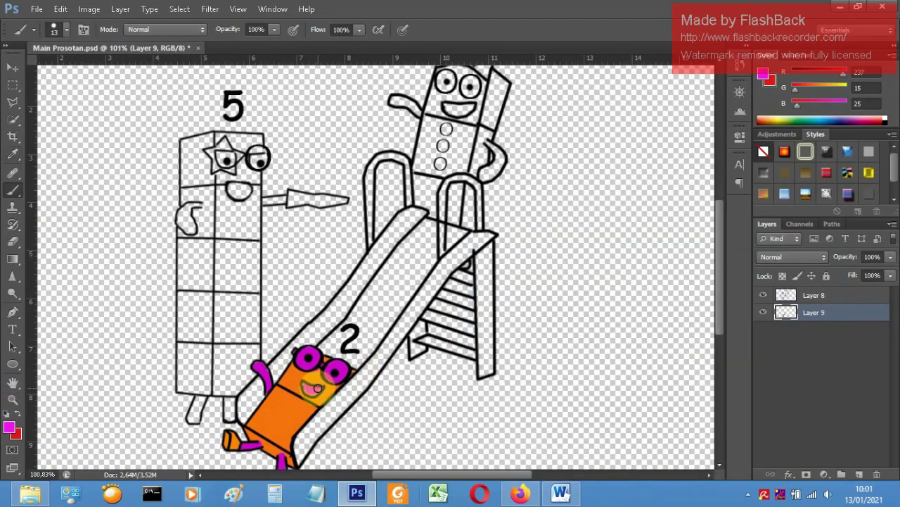
Change the foreground color to white and paint the number 2 character's socks and, with a smaller brush, its teeth
click(9, 426)
click(484, 283)
click(794, 273)
scroll(302, 440, down, 3)
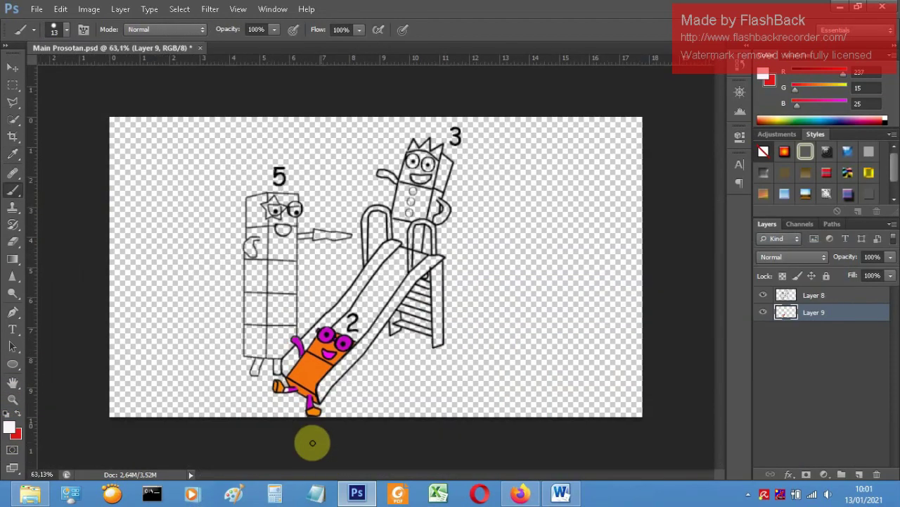
scroll(297, 450, up, 4)
scroll(297, 450, up, 4)
drag(296, 431, 303, 426)
click(67, 31)
click(24, 71)
click(342, 292)
drag(358, 294, 351, 307)
Set the brush to 17 px and paint the whites around both pupils of the number 2 character's eyes
scroll(342, 229, up, 4)
click(66, 31)
click(32, 69)
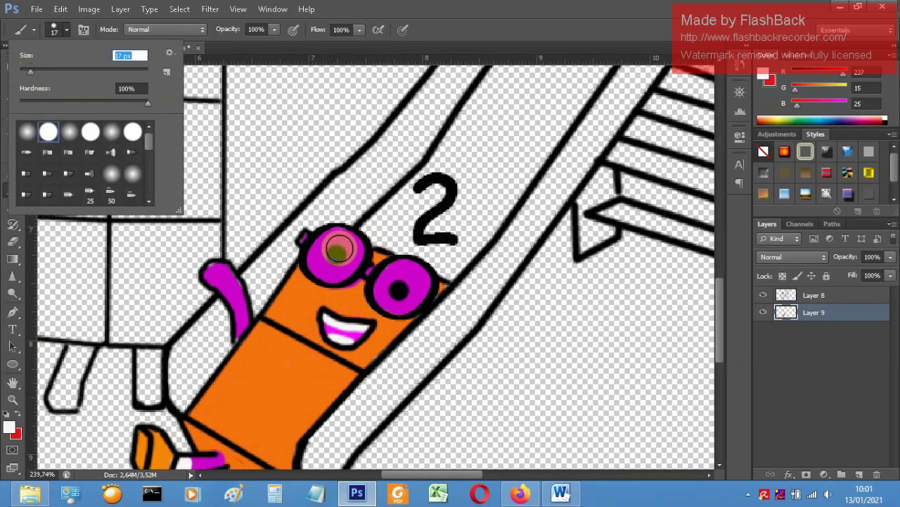
click(332, 258)
drag(392, 277, 410, 280)
scroll(572, 188, down, 4)
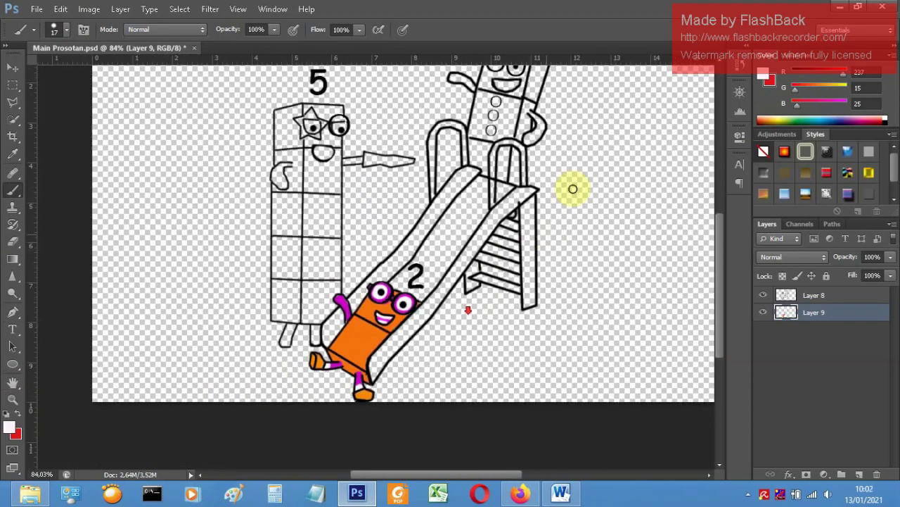
Set the foreground color to yellow fbec03 and paint the number 3 character's crown tips and body blocks
scroll(440, 194, up, 2)
scroll(440, 195, down, 1)
click(9, 427)
click(667, 424)
click(646, 285)
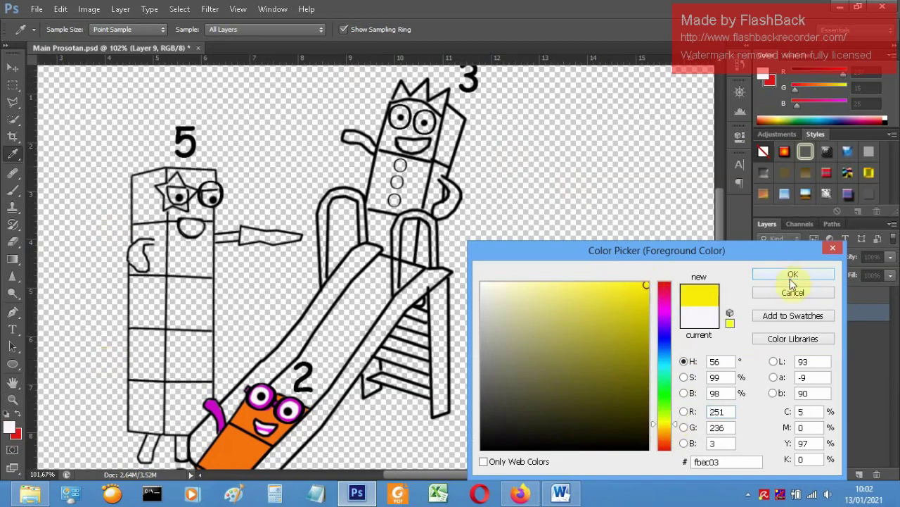
click(793, 274)
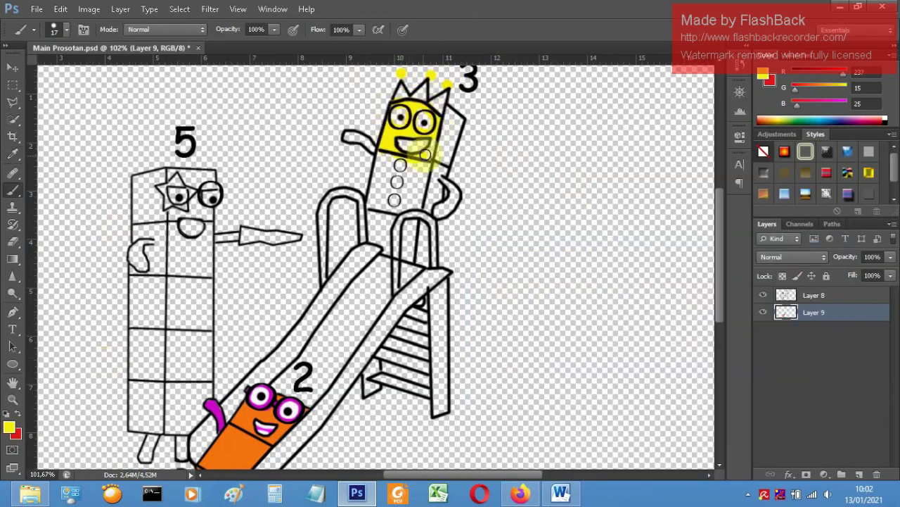
drag(438, 169, 436, 194)
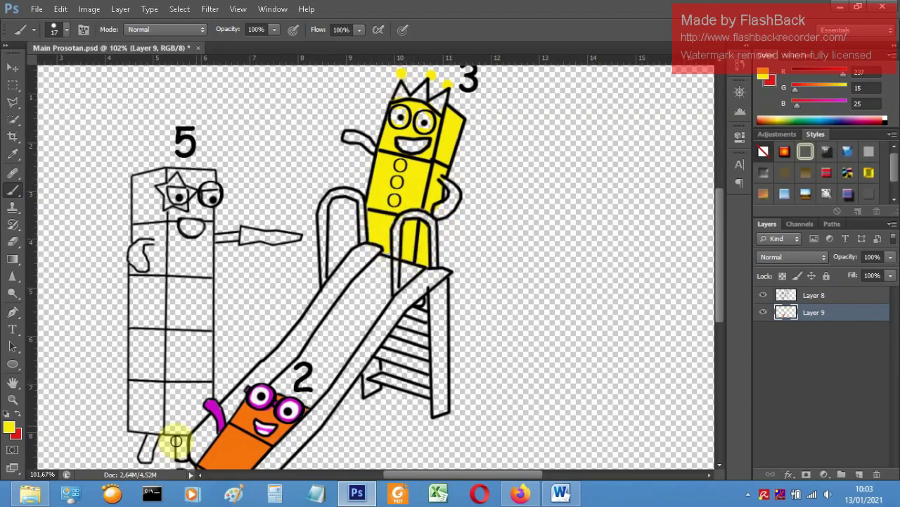
Change the foreground color to red and fill the number 3 character's crown points with a 7 px brush
click(10, 426)
click(660, 287)
click(781, 273)
click(57, 30)
key(Return)
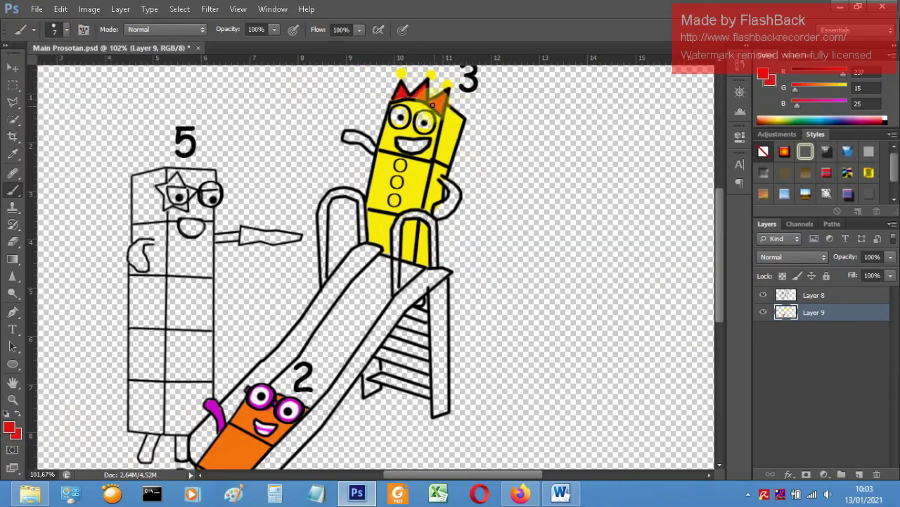
Set the brush to 19 px and fill the number 3 character's mouth red
click(66, 29)
click(32, 69)
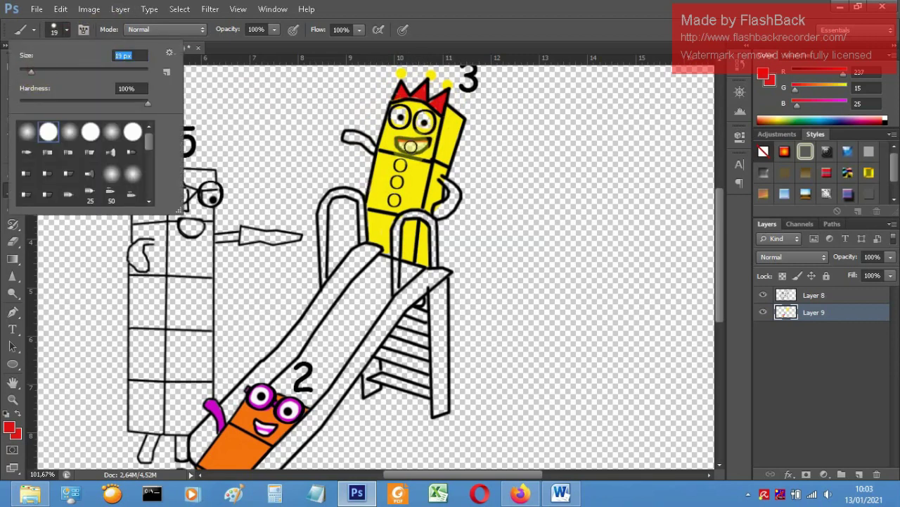
drag(411, 146, 422, 146)
Set the foreground color to dark red d30614 and paint the number 3 character's arms and three body buttons
click(11, 426)
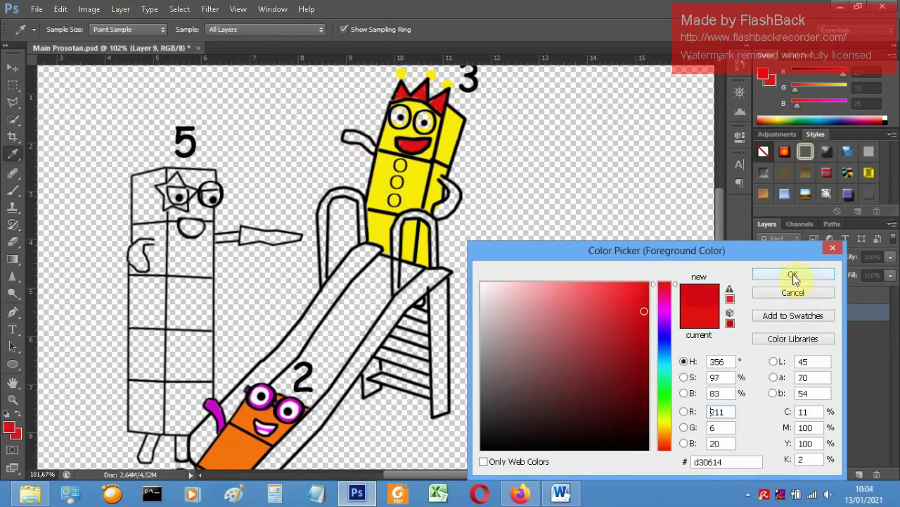
click(741, 277)
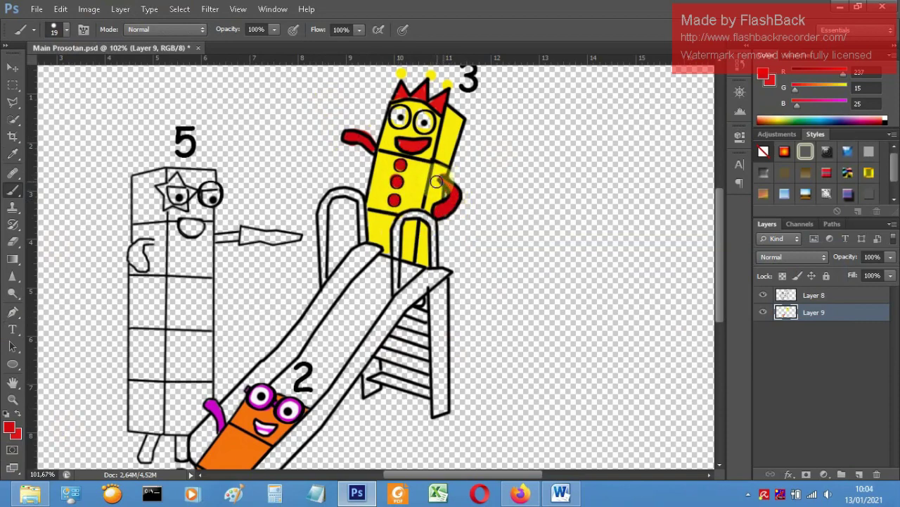
scroll(415, 257, down, 2)
scroll(437, 281, up, 2)
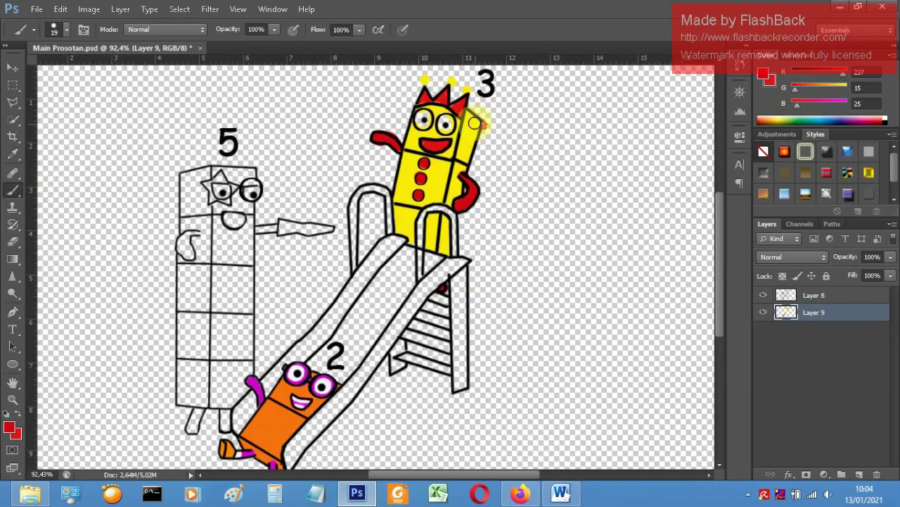
Change the foreground color to white and paint the whites of the number 3 character's eyes
scroll(475, 124, up, 3)
click(9, 426)
click(483, 284)
click(767, 273)
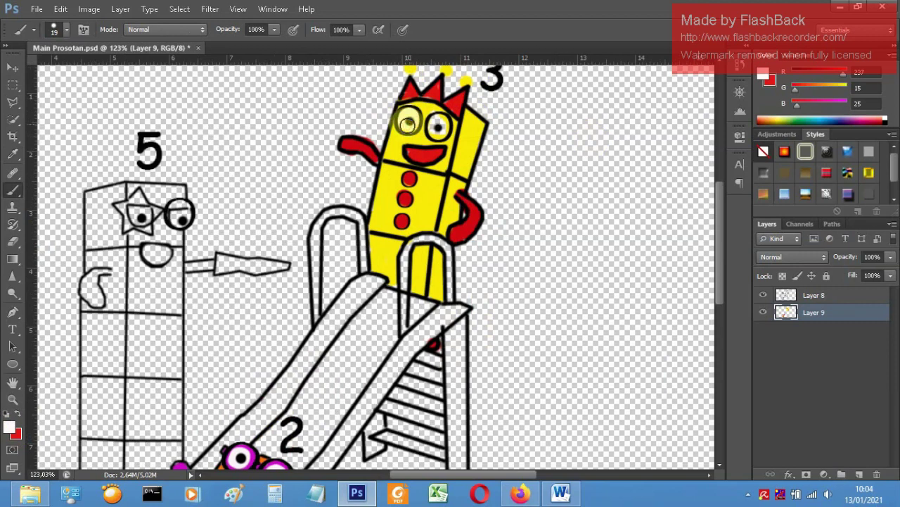
Set the brush to 5 px and paint white teeth along the upper edge of the number 3 character's mouth
click(67, 30)
text(5)
click(406, 151)
drag(436, 150, 413, 150)
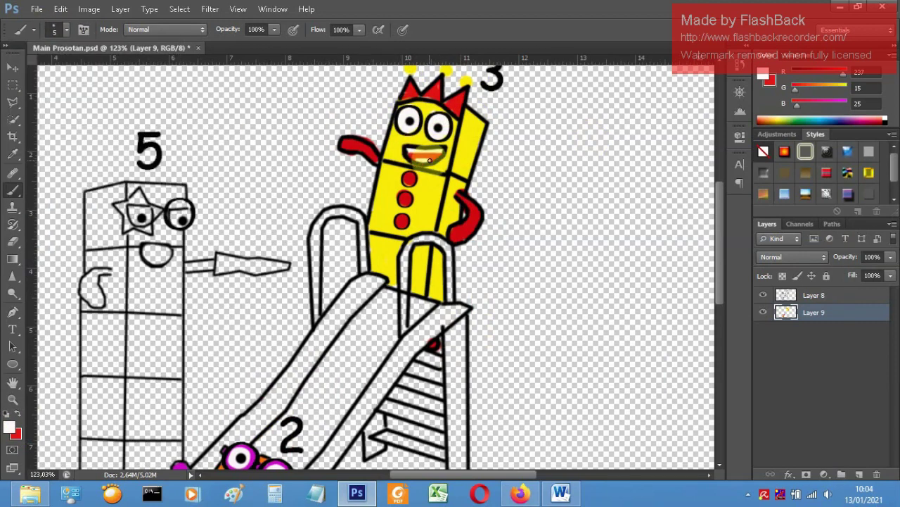
Change the foreground color to light blue and paint all body blocks of the number 5 character with a 19 px brush
scroll(429, 161, down, 3)
scroll(231, 246, up, 2)
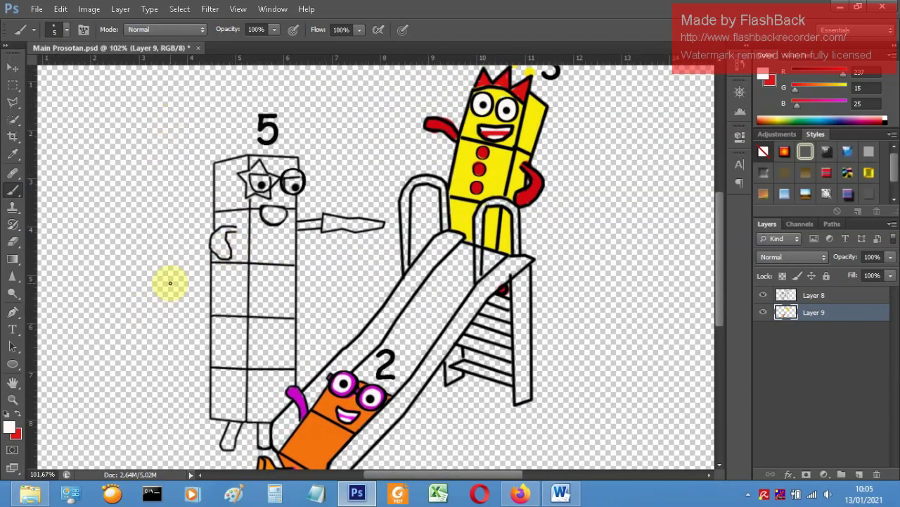
click(10, 427)
click(665, 352)
click(639, 296)
click(750, 274)
click(65, 30)
click(155, 126)
click(226, 192)
drag(252, 161, 295, 164)
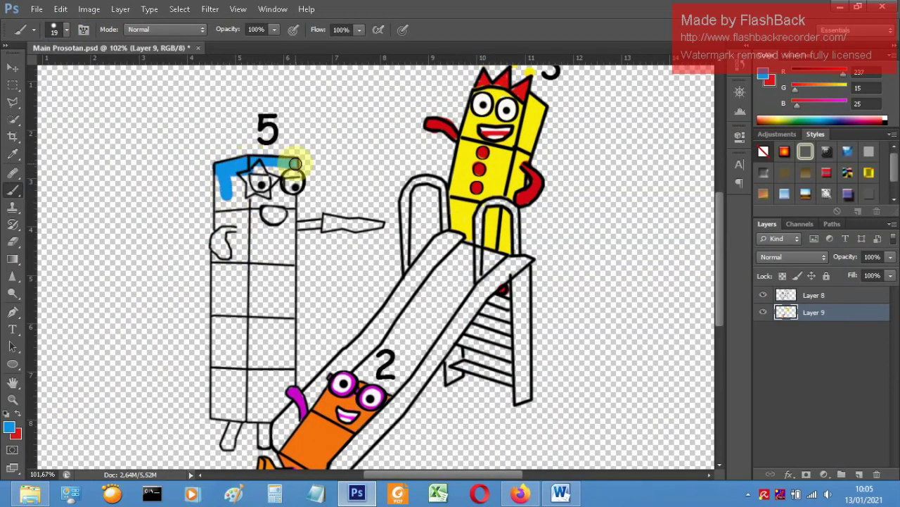
mouse_move(290, 202)
mouse_down()
mouse_move(246, 200)
mouse_move(221, 167)
mouse_move(221, 226)
mouse_move(238, 204)
mouse_move(288, 220)
mouse_up()
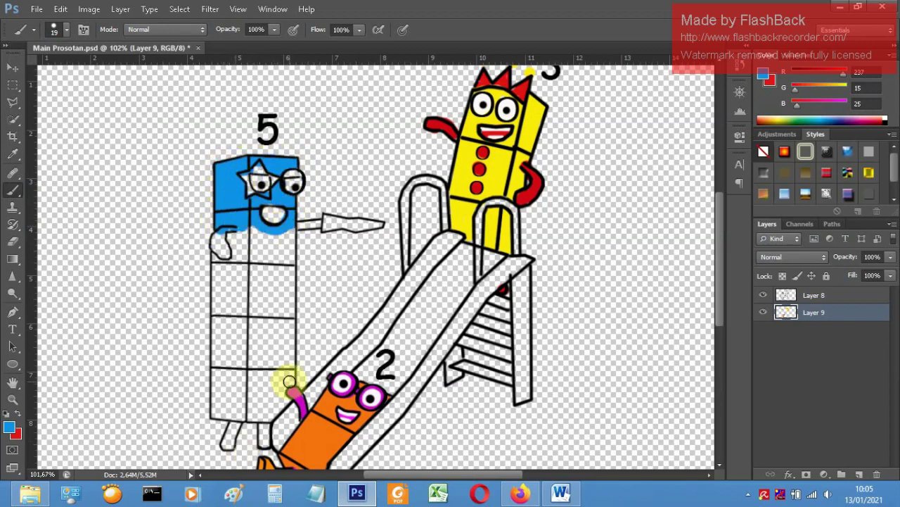
drag(288, 383, 285, 398)
mouse_move(232, 335)
mouse_down()
mouse_move(225, 258)
mouse_move(277, 235)
mouse_move(288, 256)
mouse_move(273, 275)
mouse_move(279, 312)
mouse_move(227, 312)
mouse_move(290, 345)
mouse_move(245, 394)
mouse_move(237, 380)
mouse_move(221, 405)
mouse_up()
Change the foreground color to a darker blue and paint the number 5 character's arms and legs
click(9, 426)
key(Return)
mouse_move(308, 223)
mouse_down()
mouse_move(229, 229)
mouse_move(224, 255)
mouse_up()
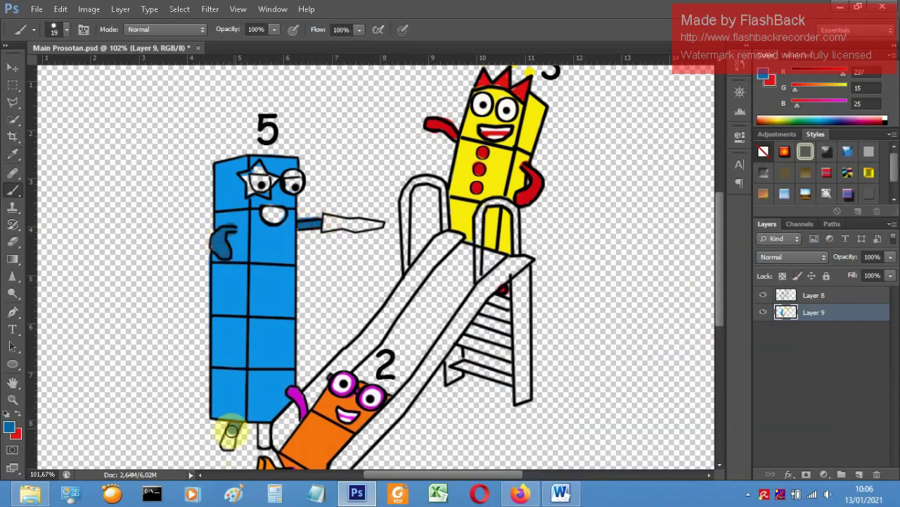
drag(262, 425, 264, 441)
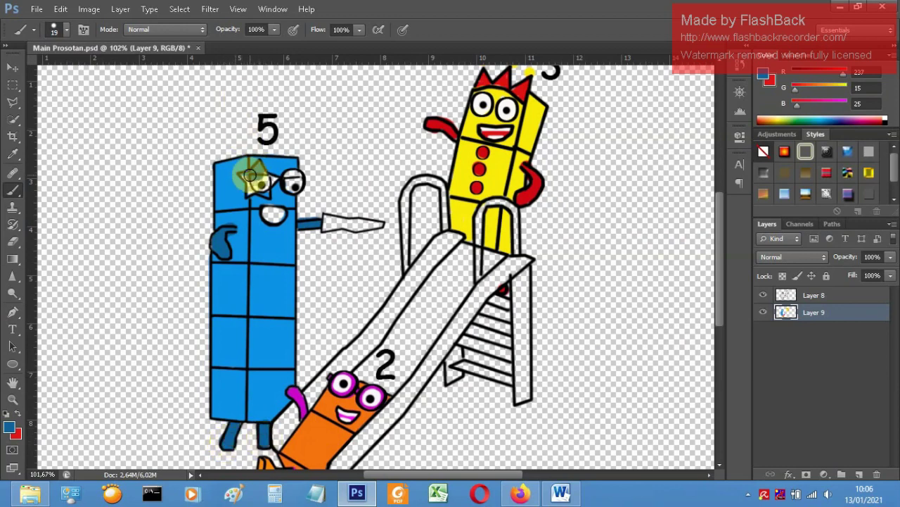
Paint the number 5 character's star eyepiece and glasses, then its pointing hand and mouth, dark blue, reducing the brush to 13 px
mouse_move(266, 179)
mouse_down()
mouse_move(251, 189)
mouse_move(294, 176)
mouse_up()
click(66, 29)
click(28, 71)
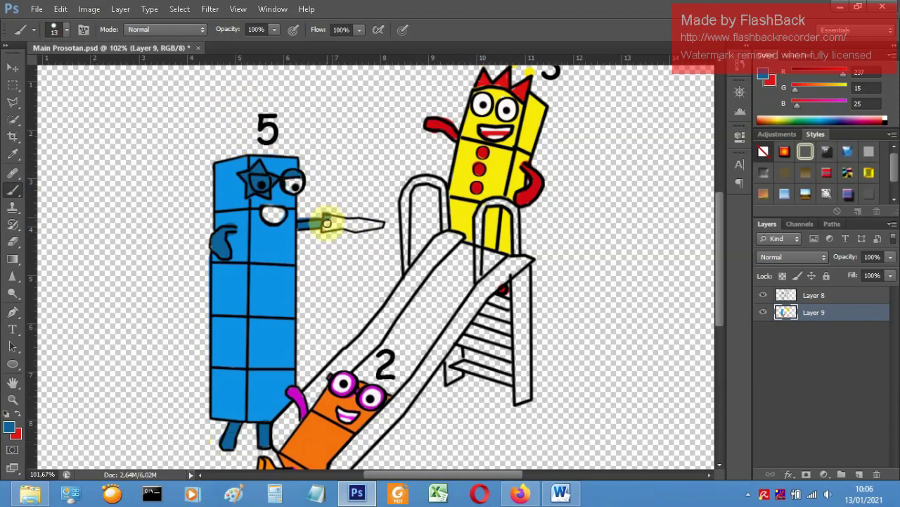
mouse_move(330, 219)
mouse_down()
mouse_move(214, 219)
mouse_move(280, 215)
mouse_up()
Change the foreground color to white and paint the center of the number 5 character's mouth and the whites of its eyes
click(9, 426)
click(482, 282)
click(774, 270)
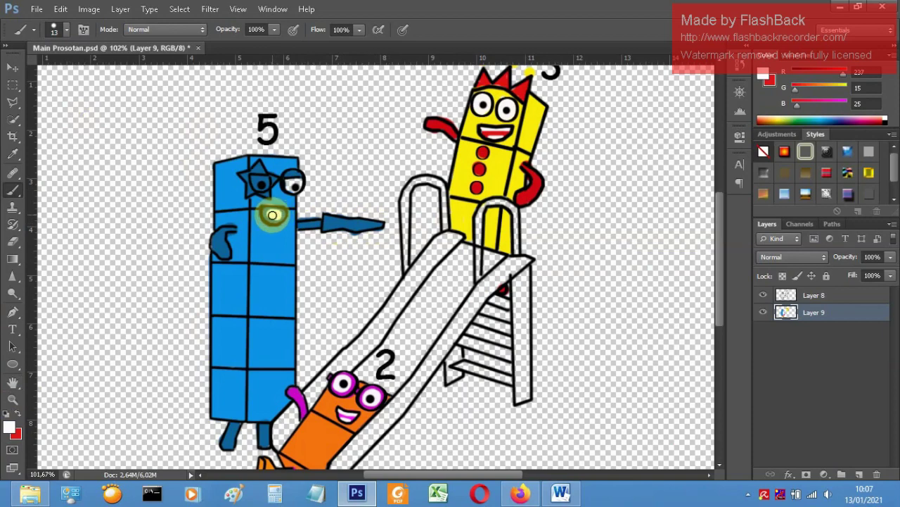
drag(272, 214, 278, 213)
click(292, 185)
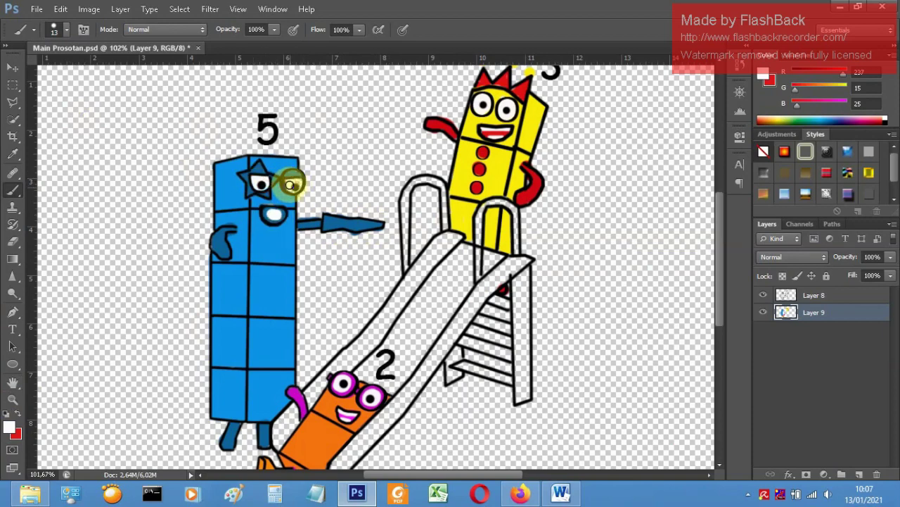
Change the foreground color to navy blue and paint both curved handrails at the top of the slide
scroll(274, 239, down, 4)
scroll(270, 240, up, 4)
scroll(271, 241, down, 1)
scroll(271, 240, down, 5)
scroll(271, 241, up, 3)
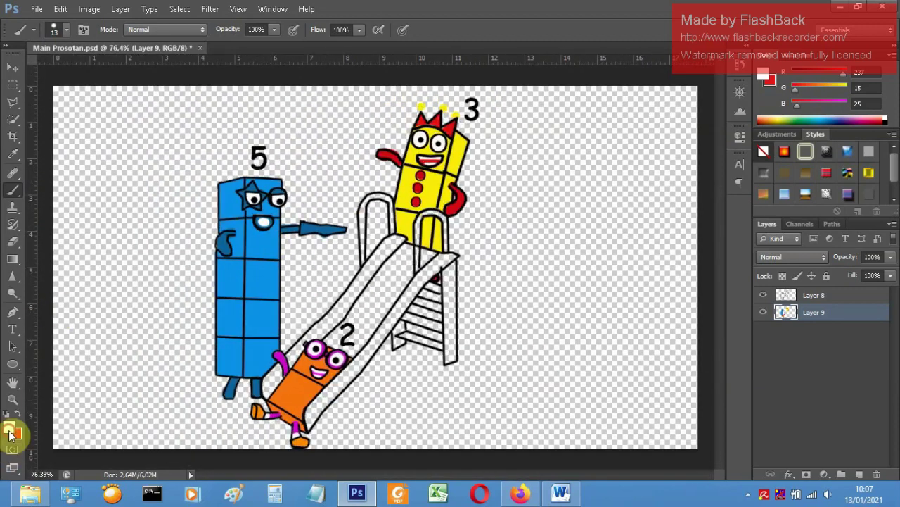
click(9, 428)
click(666, 394)
drag(666, 394, 666, 354)
click(793, 274)
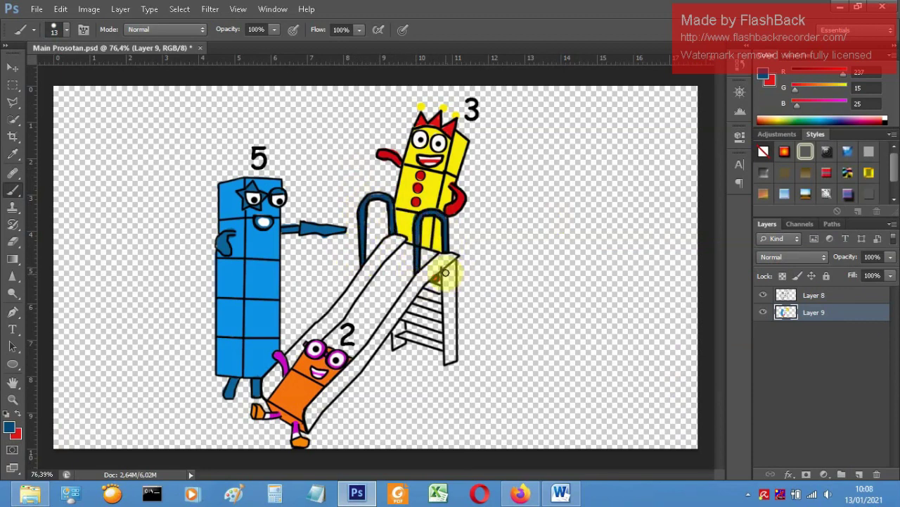
Paint the slide's near side panel navy blue from its top to its lower end, enlarging the brush to 19 px
drag(445, 263, 421, 274)
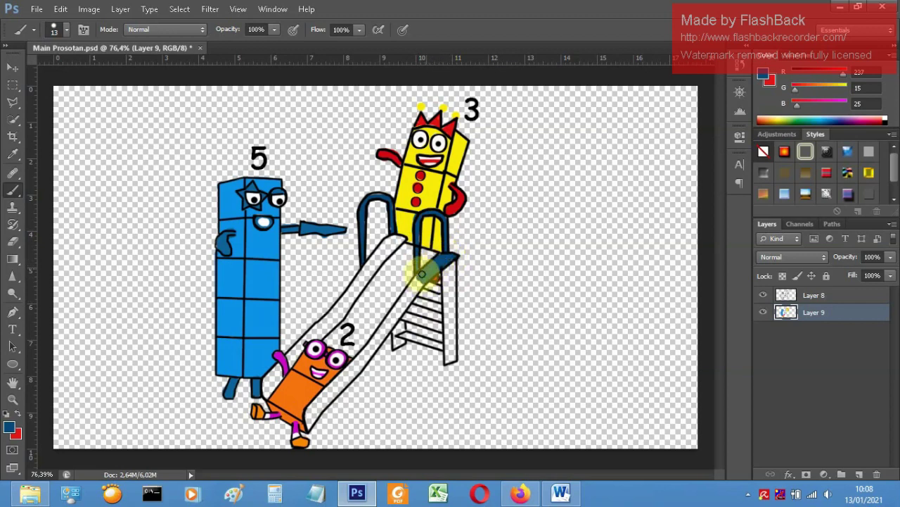
click(66, 31)
click(33, 76)
click(409, 296)
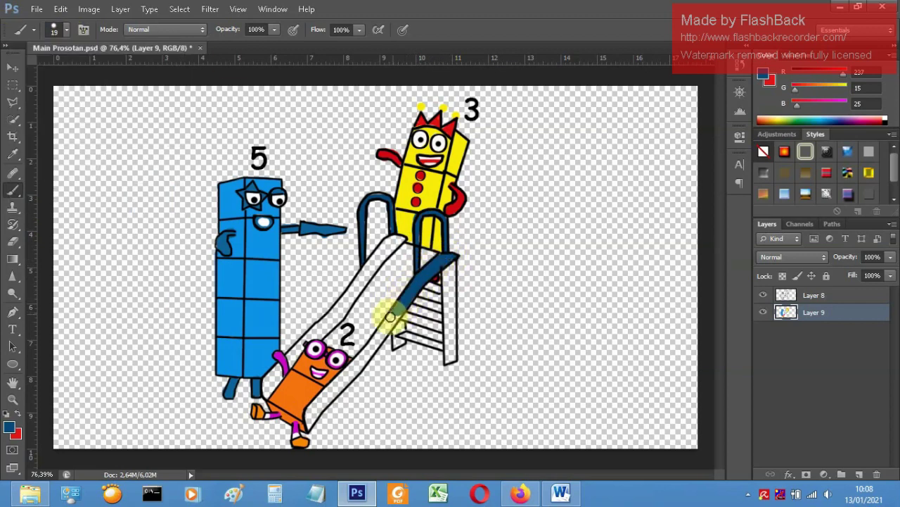
key(ctrl+z)
click(384, 328)
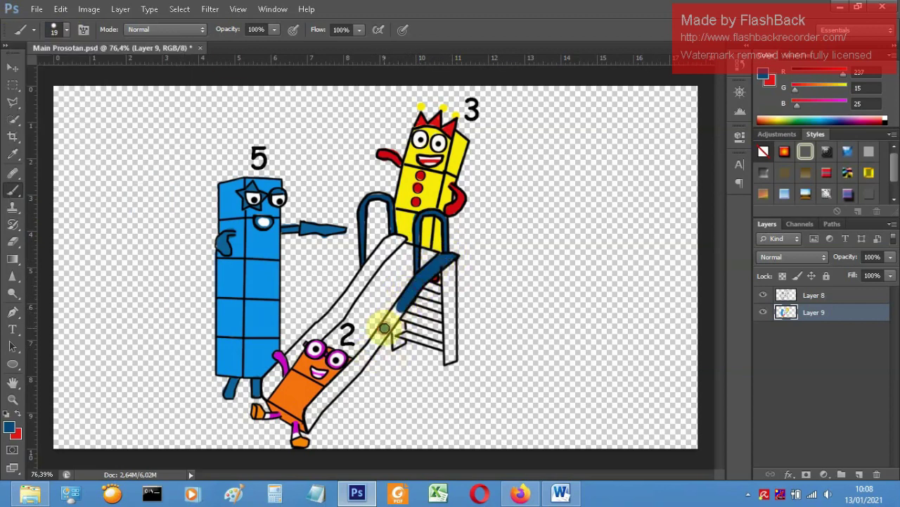
drag(364, 362, 351, 372)
key(ctrl+z)
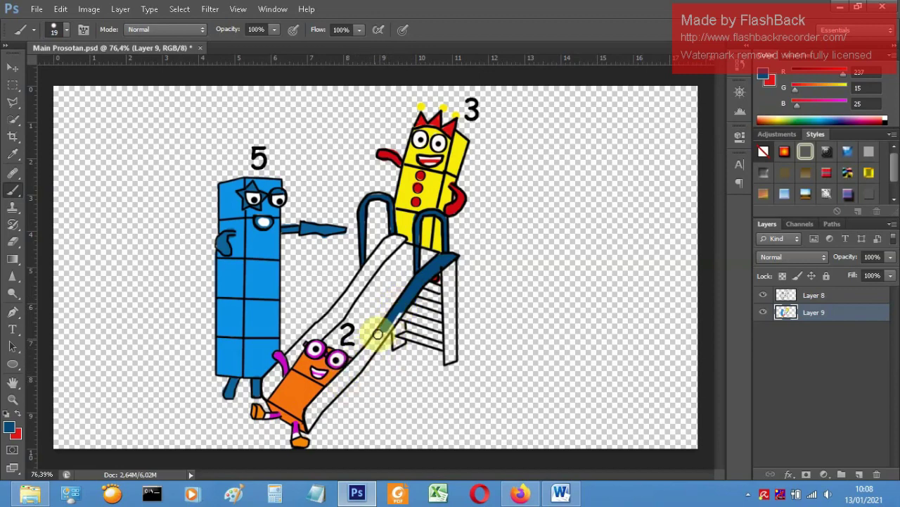
scroll(377, 343, up, 3)
mouse_move(396, 316)
mouse_down()
mouse_move(284, 439)
mouse_move(335, 393)
mouse_up()
scroll(285, 438, down, 3)
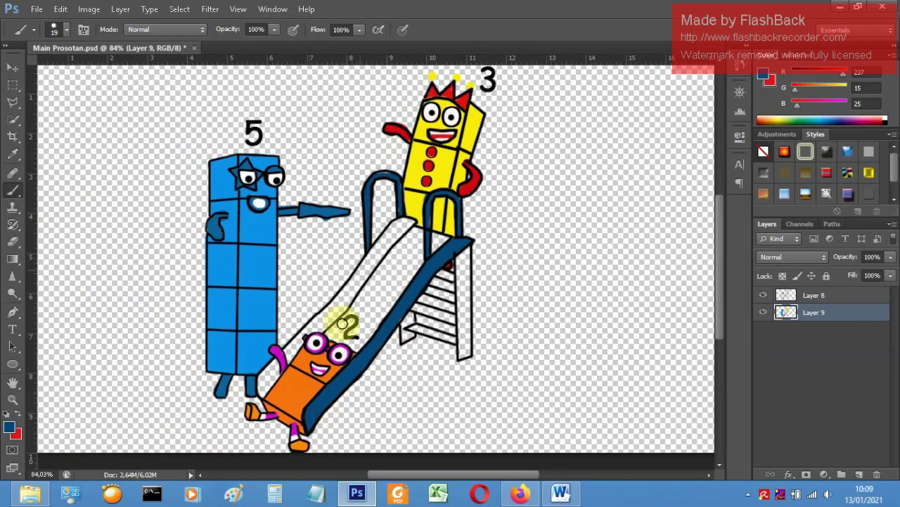
Paint the slide's far side panel navy blue down to its lower end beside the number 2 character, reducing the brush to 8 px
drag(392, 236, 368, 262)
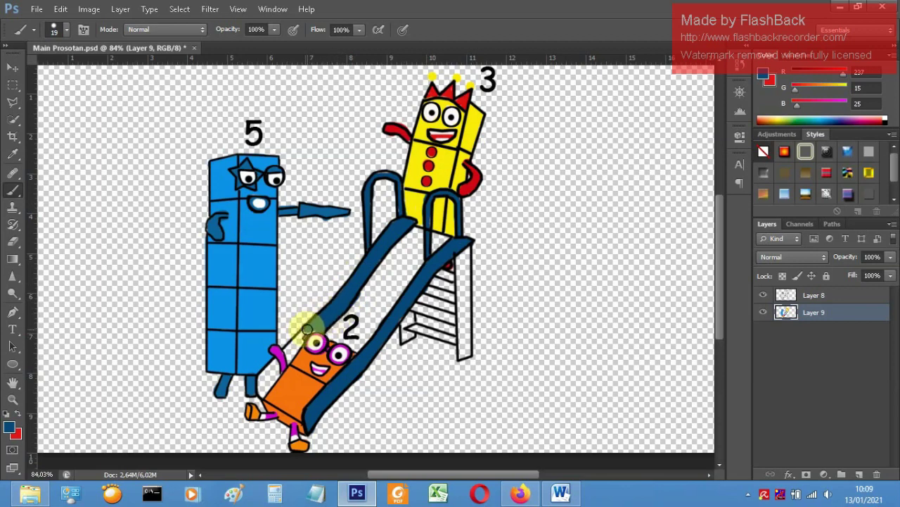
scroll(304, 329, up, 3)
click(57, 29)
click(289, 340)
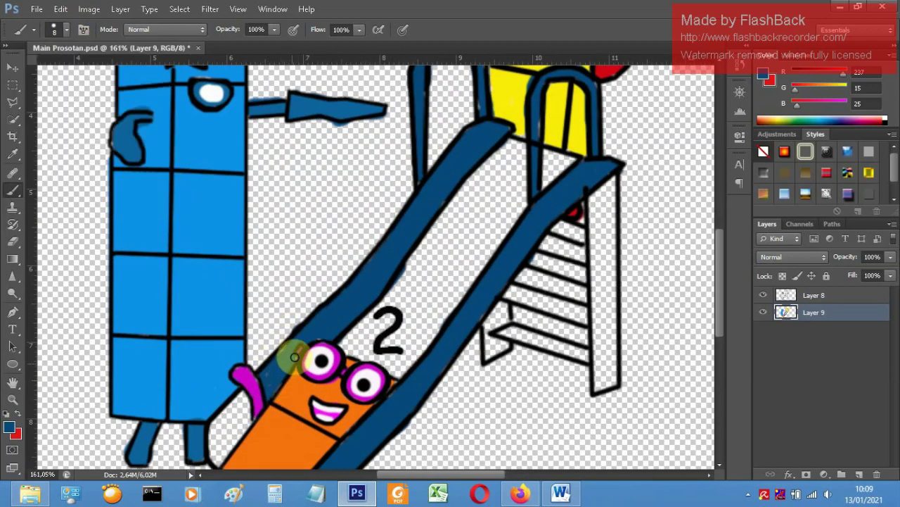
mouse_move(208, 432)
mouse_down()
mouse_move(214, 462)
mouse_move(240, 437)
mouse_move(240, 403)
mouse_move(226, 425)
mouse_move(211, 442)
mouse_up()
Paint the ladder's tall side post and its small rear support navy blue, enlarging the brush to 17 px
drag(590, 200, 598, 379)
mouse_move(591, 201)
mouse_down()
mouse_move(624, 375)
mouse_move(603, 382)
mouse_up()
click(65, 30)
click(631, 223)
drag(601, 180, 609, 339)
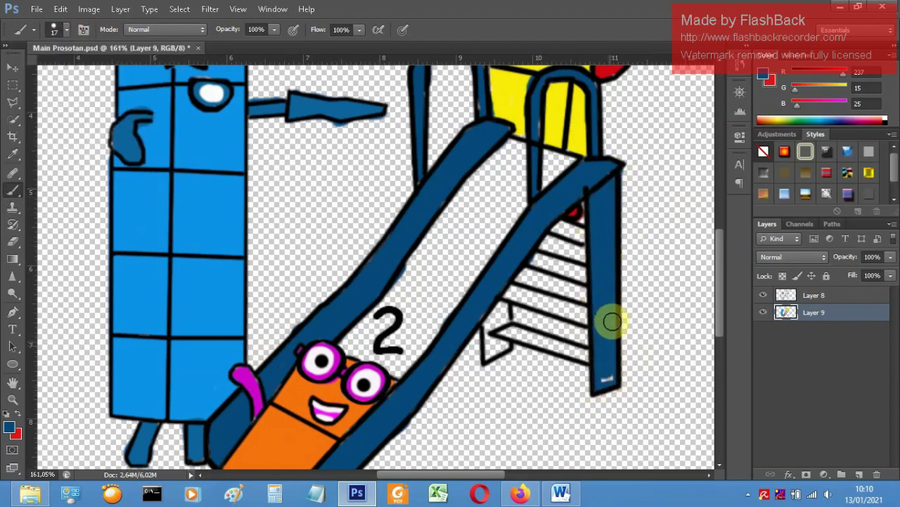
scroll(609, 339, down, 1)
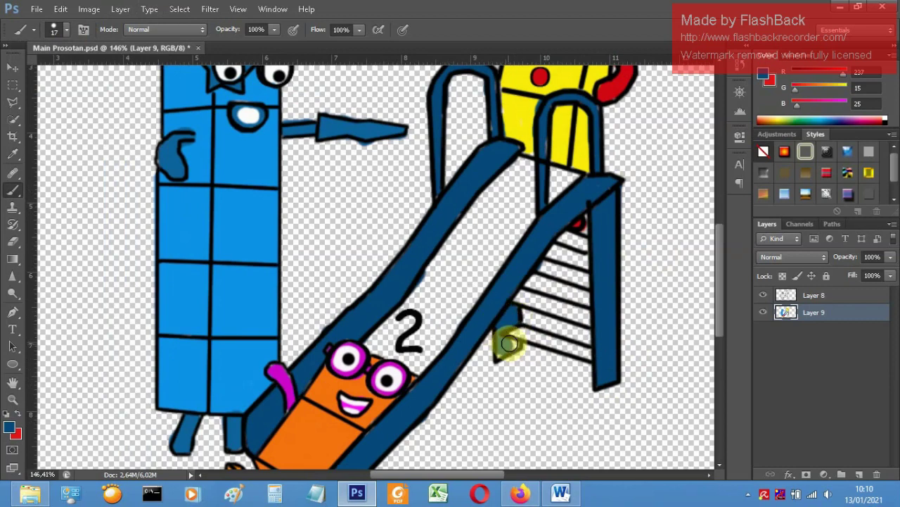
Change the foreground color to light blue and paint all the ladder steps behind the slide
click(9, 428)
click(635, 332)
click(633, 323)
click(617, 304)
click(793, 278)
mouse_move(570, 235)
mouse_down()
mouse_move(555, 269)
mouse_move(588, 281)
mouse_move(561, 308)
mouse_up()
drag(522, 333, 587, 355)
Paint the slide's sliding surface light blue between its two navy side panels, down to the number 2 character
scroll(372, 214, down, 4)
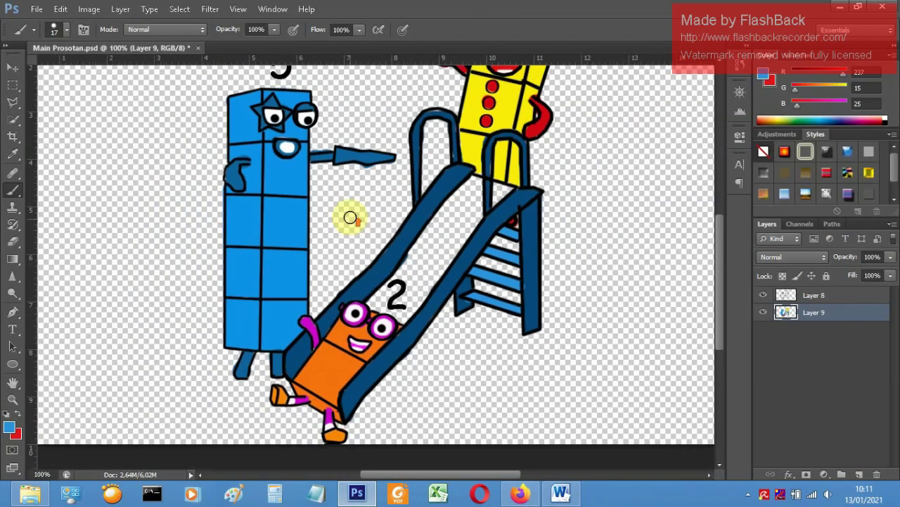
scroll(350, 218, up, 1)
mouse_move(551, 157)
mouse_down()
mouse_move(572, 209)
mouse_move(509, 305)
mouse_move(522, 270)
mouse_move(438, 384)
mouse_move(387, 362)
mouse_move(552, 163)
mouse_move(500, 232)
mouse_move(537, 239)
mouse_move(502, 259)
mouse_move(432, 333)
mouse_move(457, 318)
mouse_move(442, 340)
mouse_move(409, 358)
mouse_up()
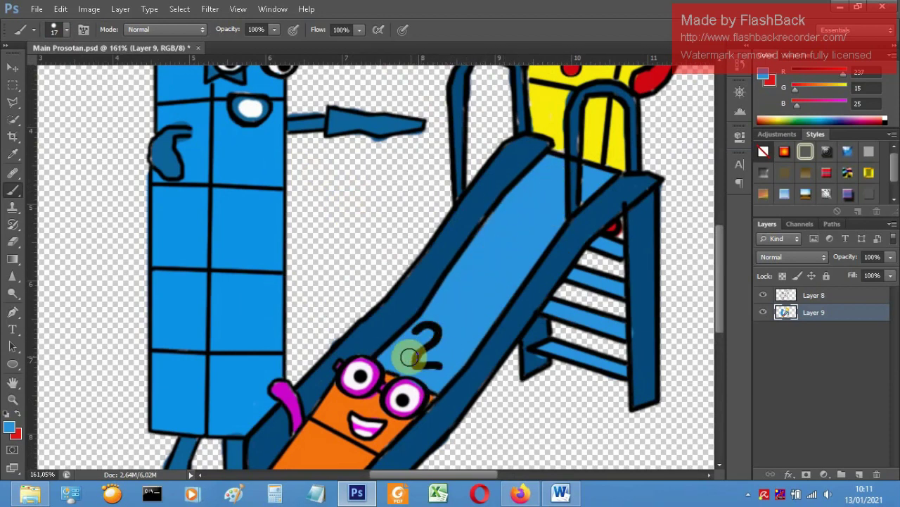
Add a new layer beneath Layer 9 for the background and enlarge the brush to 114 px
scroll(410, 357, down, 9)
scroll(430, 337, up, 1)
click(859, 474)
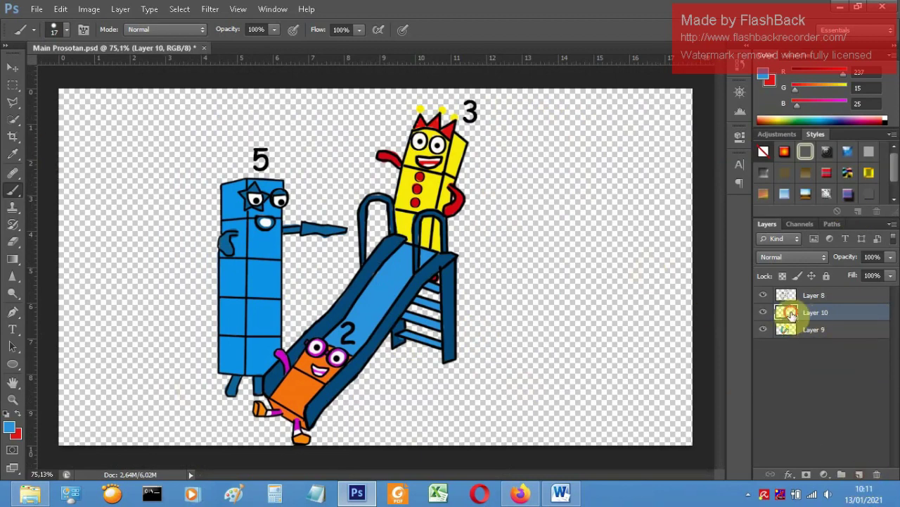
drag(790, 314, 790, 336)
click(68, 31)
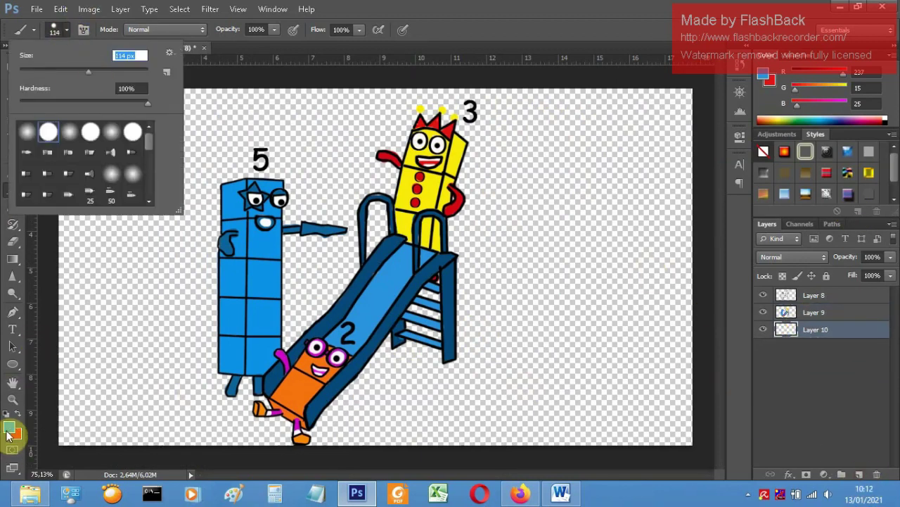
Set the foreground color to sandy beige efe195 and paint the ground across the lower half of the canvas
click(9, 429)
click(664, 418)
drag(676, 422, 673, 426)
drag(571, 298, 545, 291)
click(792, 276)
click(70, 299)
mouse_move(616, 275)
mouse_down()
mouse_move(247, 322)
mouse_move(669, 358)
mouse_move(74, 420)
mouse_move(683, 399)
mouse_up()
Change the foreground color to bright sky blue and paint the sky over the whole area above the ground
click(8, 427)
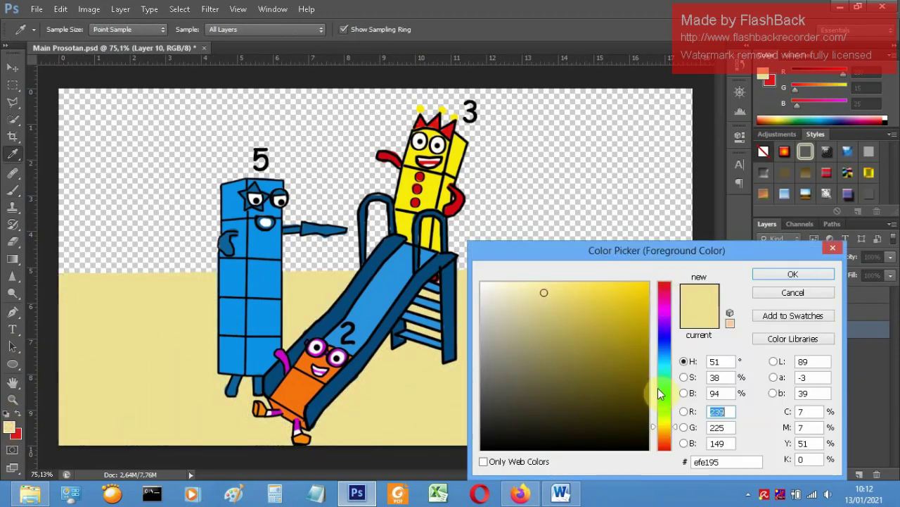
click(667, 363)
click(603, 294)
click(793, 274)
mouse_move(49, 249)
mouse_down()
mouse_move(676, 243)
mouse_move(75, 187)
mouse_move(680, 169)
mouse_move(53, 124)
mouse_move(689, 104)
mouse_up()
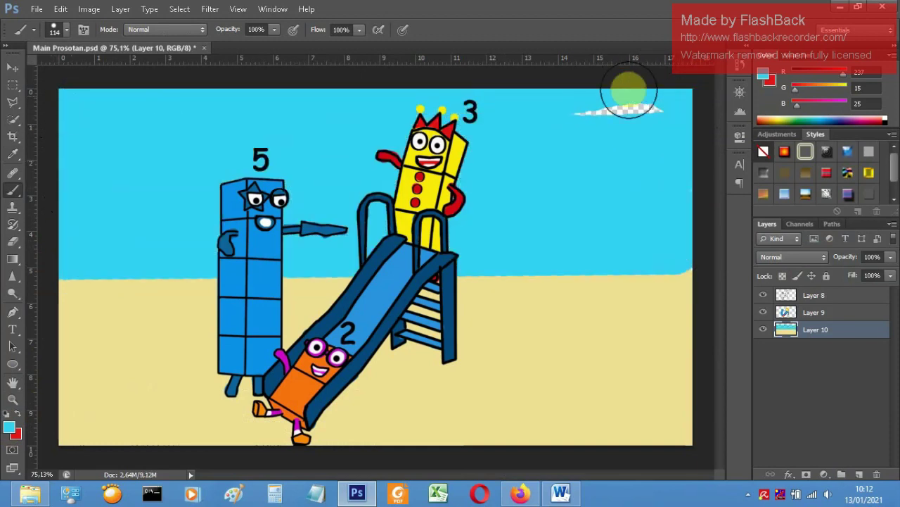
Change the foreground color to bright green and paint a rounded bush along the horizon at each side of the canvas
click(8, 427)
click(664, 395)
click(645, 302)
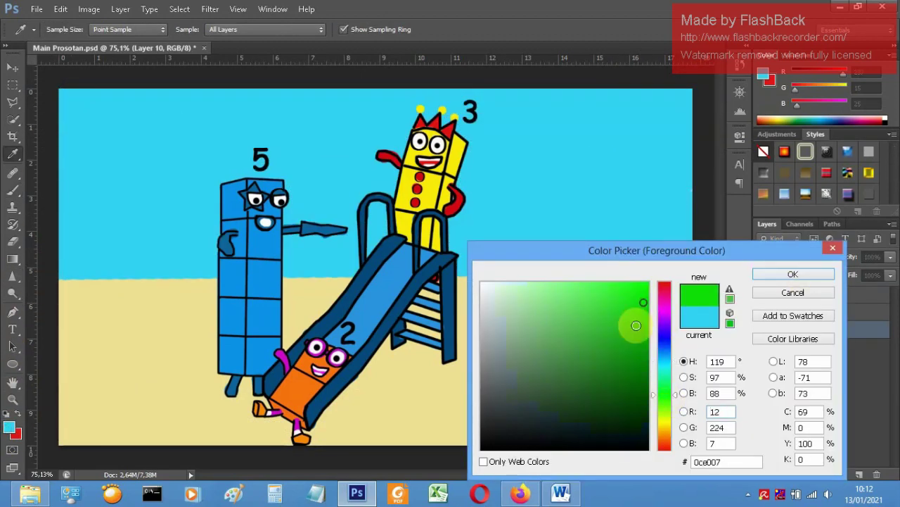
click(794, 273)
mouse_move(64, 288)
mouse_down()
mouse_move(184, 255)
mouse_move(138, 286)
mouse_move(134, 326)
mouse_move(187, 282)
mouse_move(107, 245)
mouse_up()
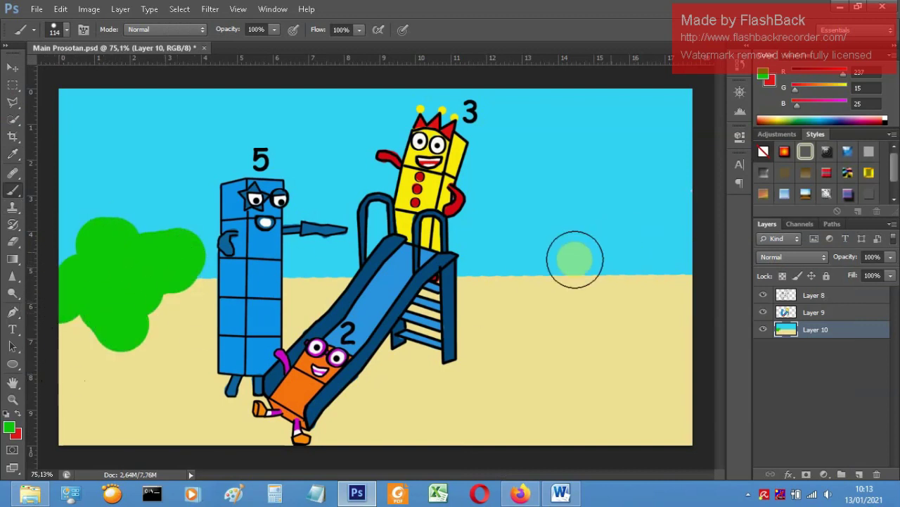
mouse_move(577, 260)
mouse_down()
mouse_move(624, 266)
mouse_move(671, 286)
mouse_up()
mouse_move(59, 245)
mouse_down()
mouse_move(77, 296)
mouse_move(64, 321)
mouse_up()
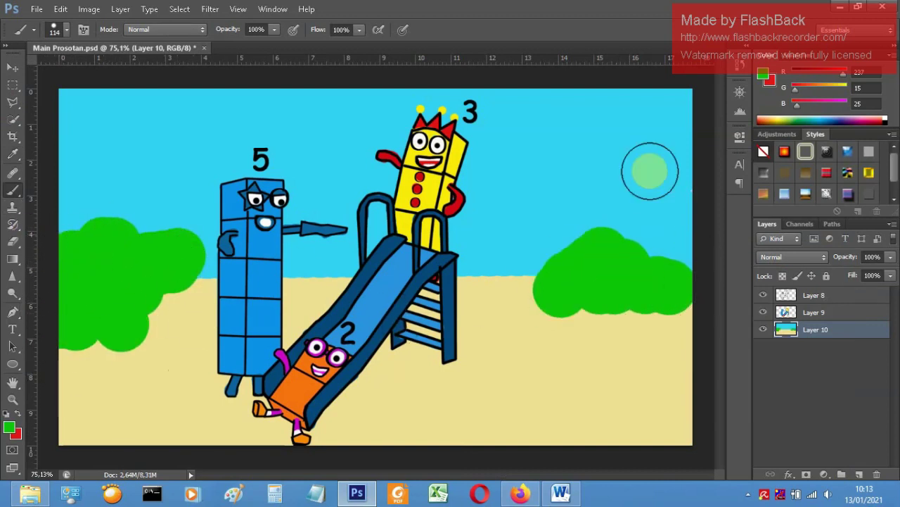
Change the foreground color to pale yellow and repaint the ground as a broad curved hill overlapping the bushes' lower parts
click(10, 425)
click(664, 422)
drag(633, 291, 586, 281)
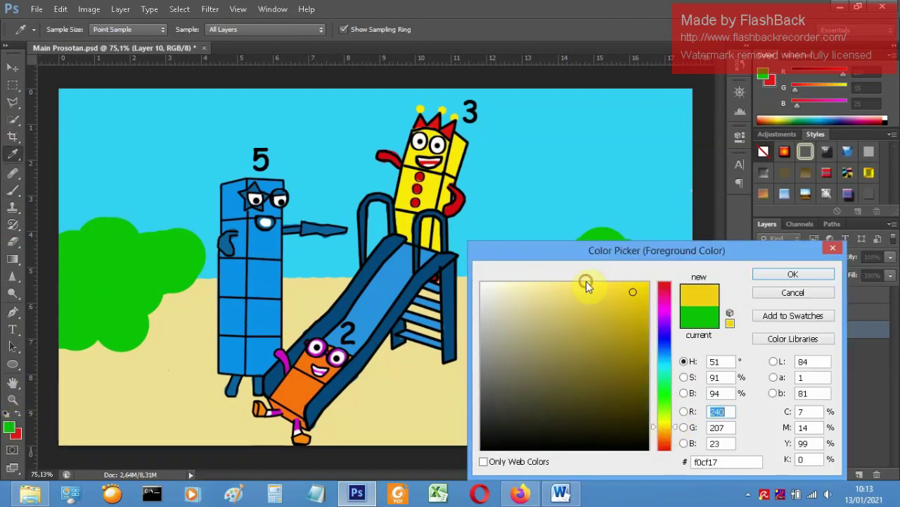
click(781, 274)
mouse_move(207, 285)
mouse_down()
mouse_move(221, 277)
mouse_move(517, 282)
mouse_move(517, 297)
mouse_up()
drag(206, 301, 175, 330)
mouse_move(569, 323)
mouse_down()
mouse_move(518, 310)
mouse_move(582, 349)
mouse_move(686, 362)
mouse_move(490, 346)
mouse_up()
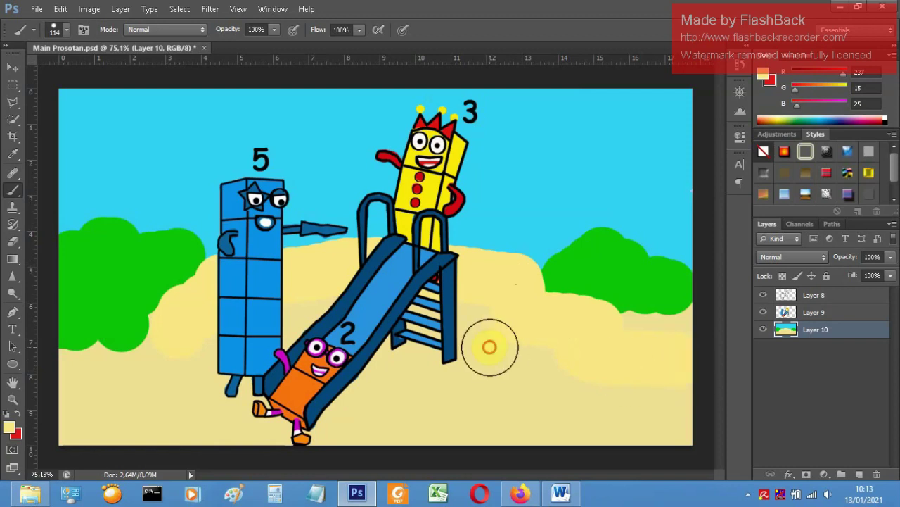
mouse_move(642, 399)
mouse_down()
mouse_move(53, 386)
mouse_move(311, 427)
mouse_move(184, 334)
mouse_up()
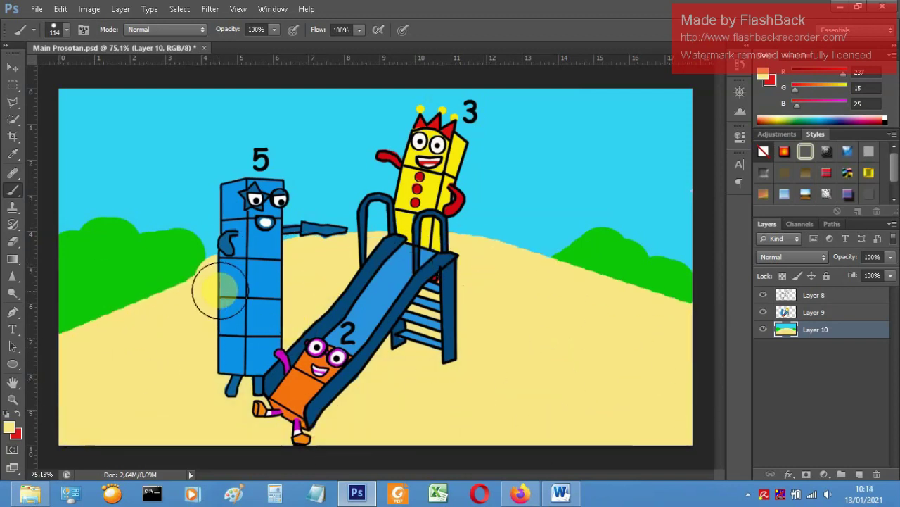
Change the foreground color to a darker green and paint a second bush in front of each bright green one
click(9, 427)
click(674, 394)
click(793, 273)
drag(583, 261, 613, 274)
drag(71, 319, 152, 282)
Change the foreground color to medium blue and paint a rounded cloud in each upper corner of the sky
click(9, 426)
click(664, 354)
click(626, 297)
click(793, 273)
mouse_move(135, 100)
mouse_down()
mouse_move(152, 134)
mouse_move(211, 131)
mouse_up()
mouse_move(577, 132)
mouse_down()
mouse_move(643, 151)
mouse_move(692, 136)
mouse_up()
scroll(403, 320, down, 1)
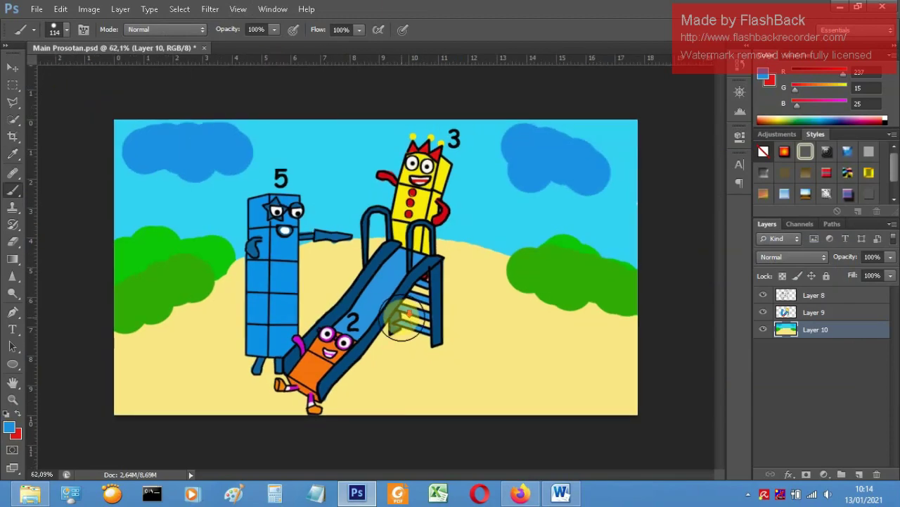